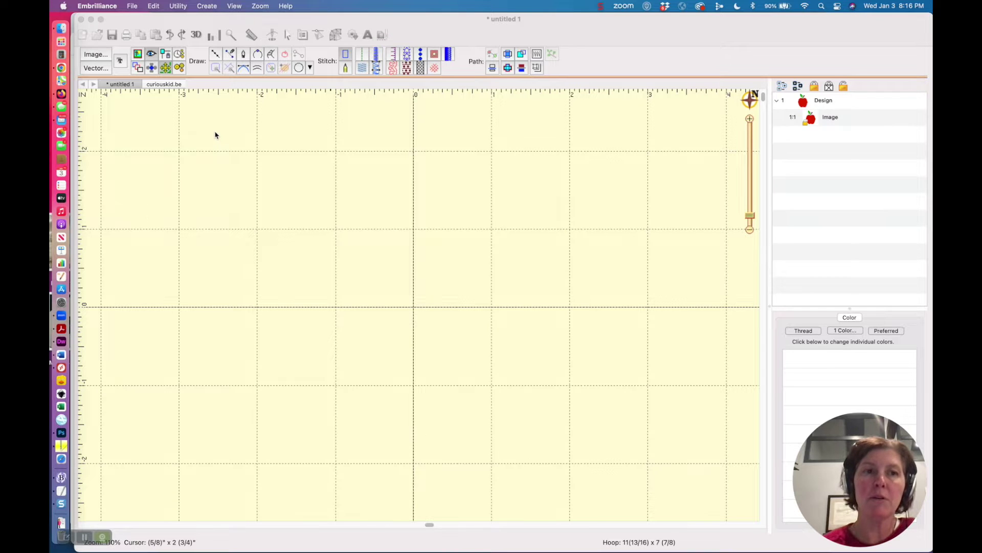
Copy the red apple image from the Etsy listing in Chrome
{"action": "left_click", "coordinate": [62, 68]}
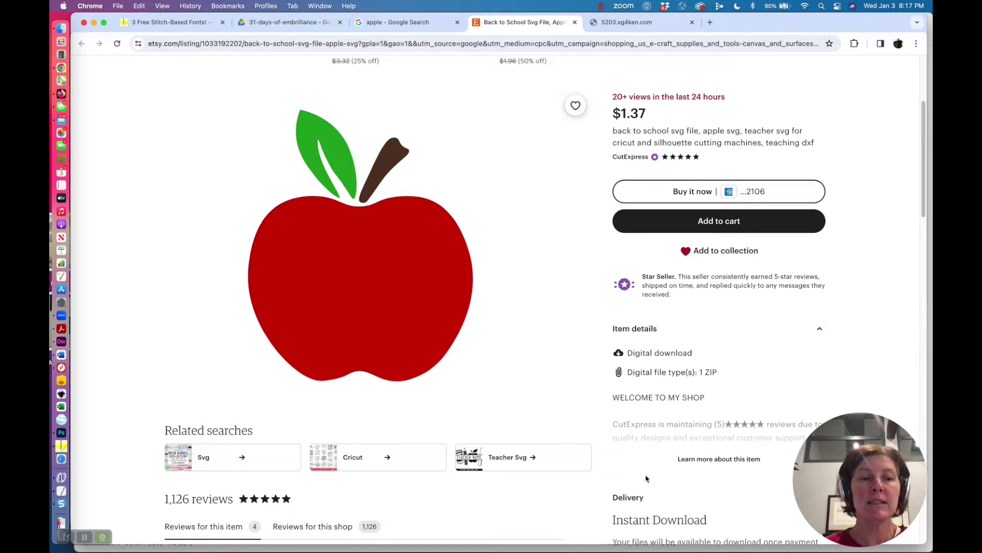
{"action": "right_click", "coordinate": [379, 290]}
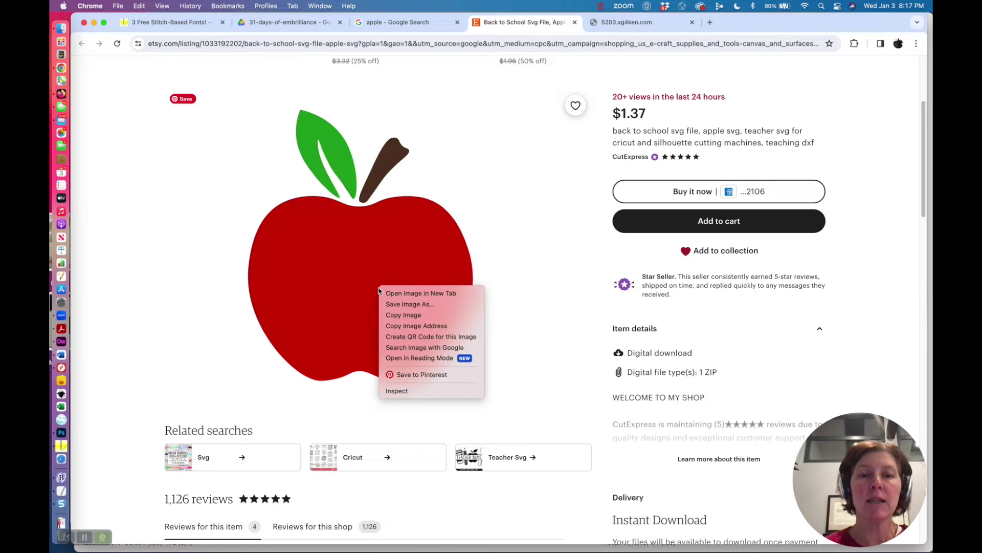
{"action": "left_click", "coordinate": [403, 315]}
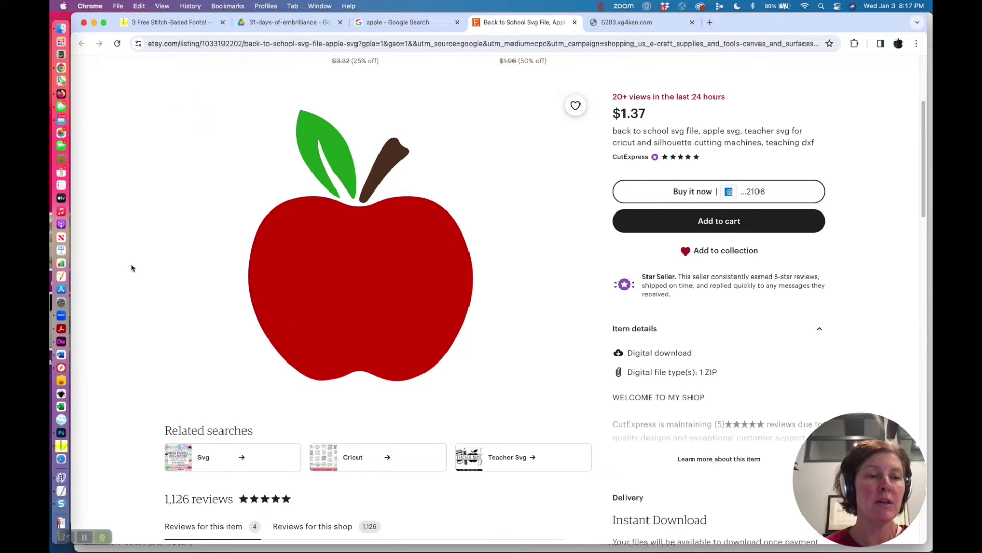
{"action": "left_click", "coordinate": [65, 451]}
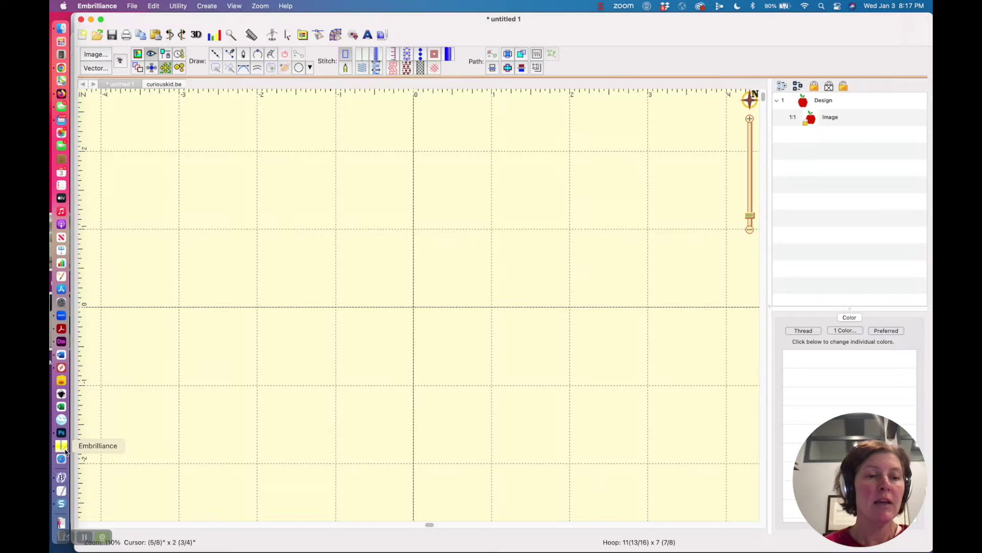
Paste the apple picture onto the canvas and remove the duplicate Image object
{"action": "right_click", "coordinate": [369, 240]}
{"action": "left_click", "coordinate": [383, 244]}
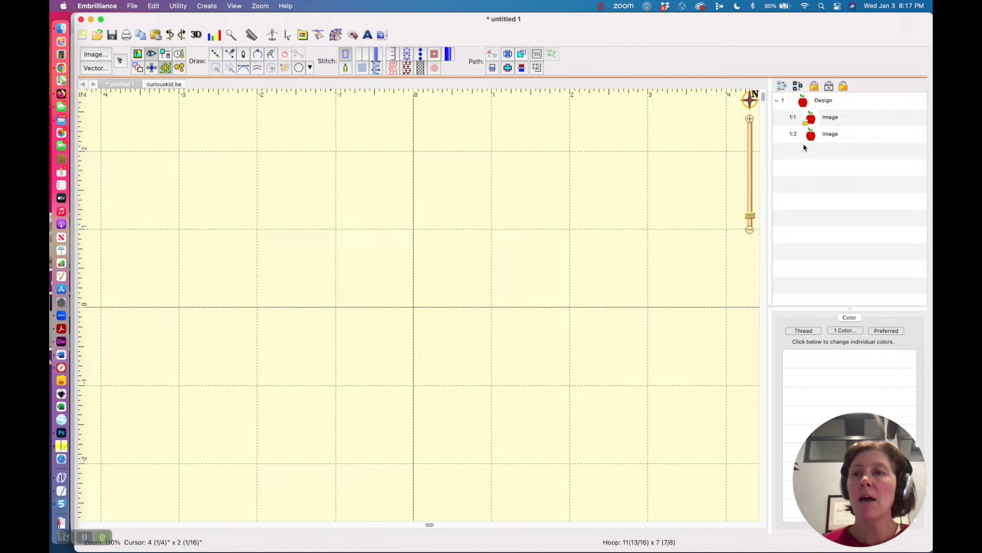
{"action": "left_click", "coordinate": [819, 119]}
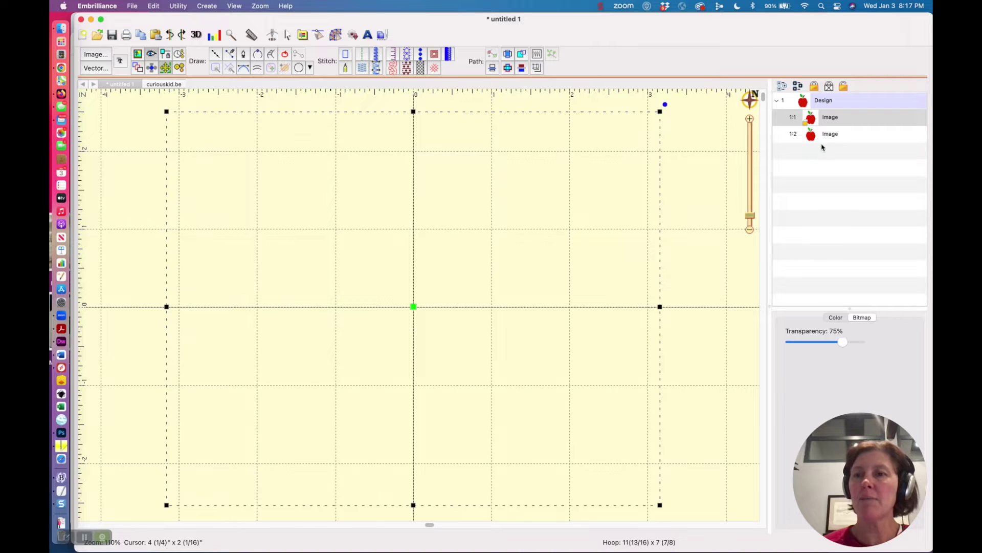
{"action": "left_click_drag", "start_coordinate": [821, 137], "coordinate": [817, 121]}
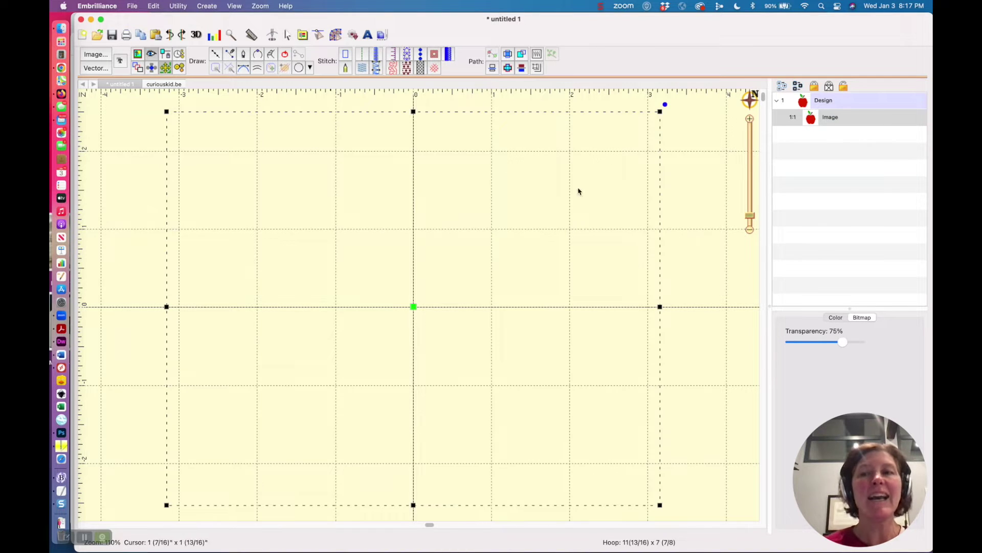
{"action": "left_click", "coordinate": [139, 56]}
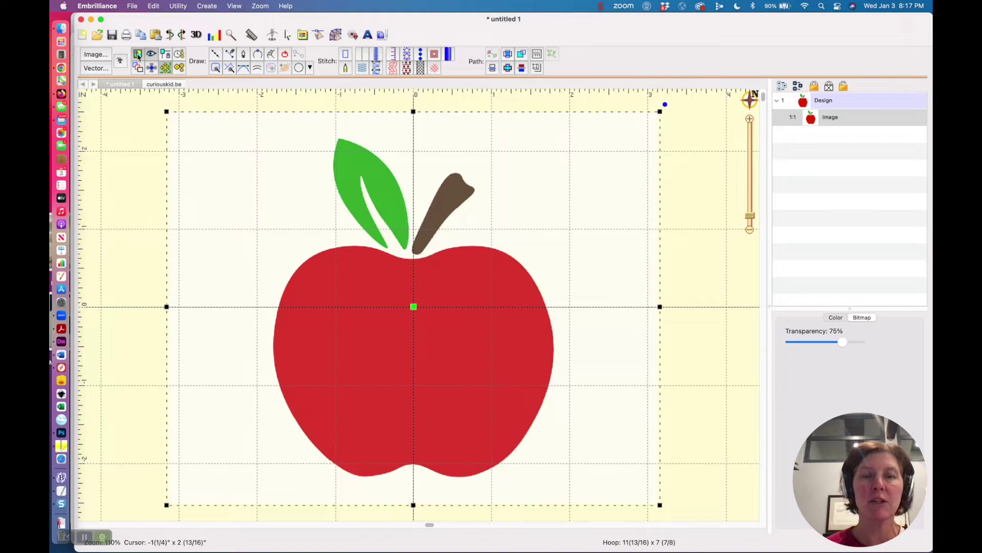
Magic Wand trace the red apple body, brown stem and green leaf into line objects
{"action": "left_click", "coordinate": [216, 68]}
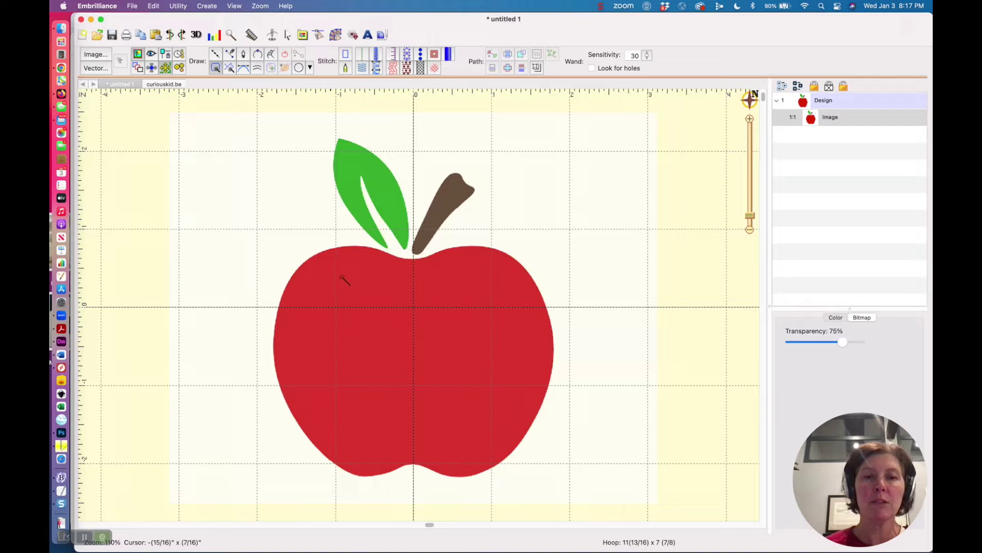
{"action": "left_click", "coordinate": [341, 279]}
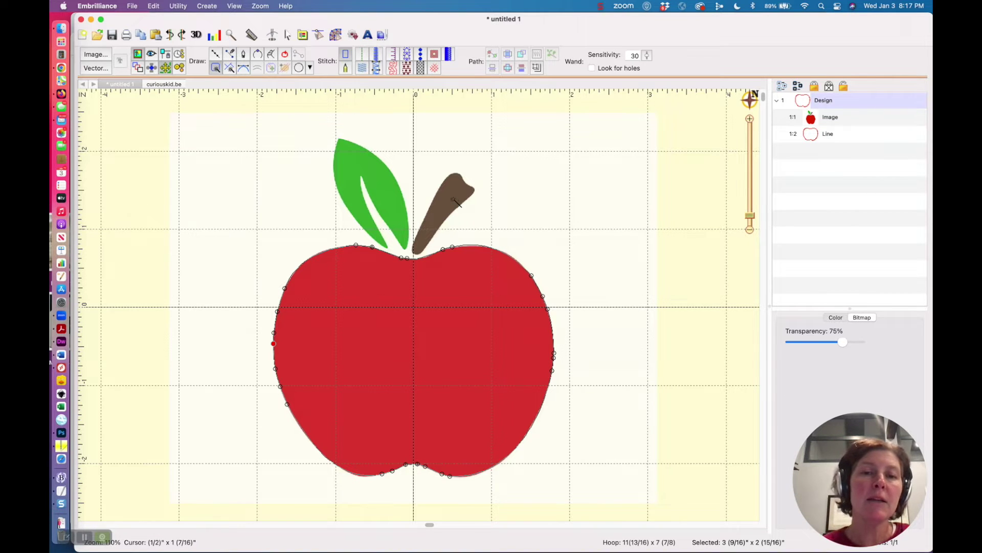
{"action": "left_click", "coordinate": [456, 204]}
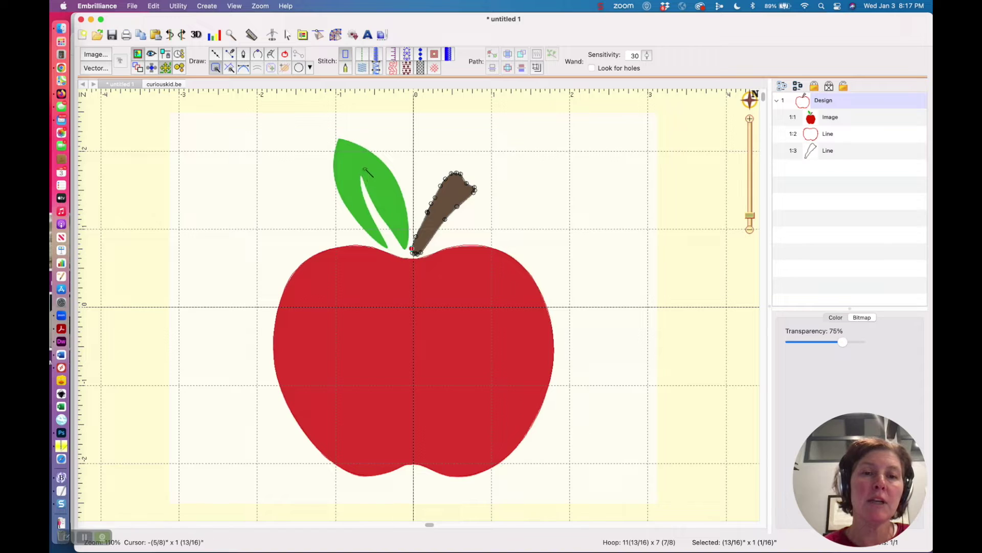
{"action": "left_click", "coordinate": [368, 180]}
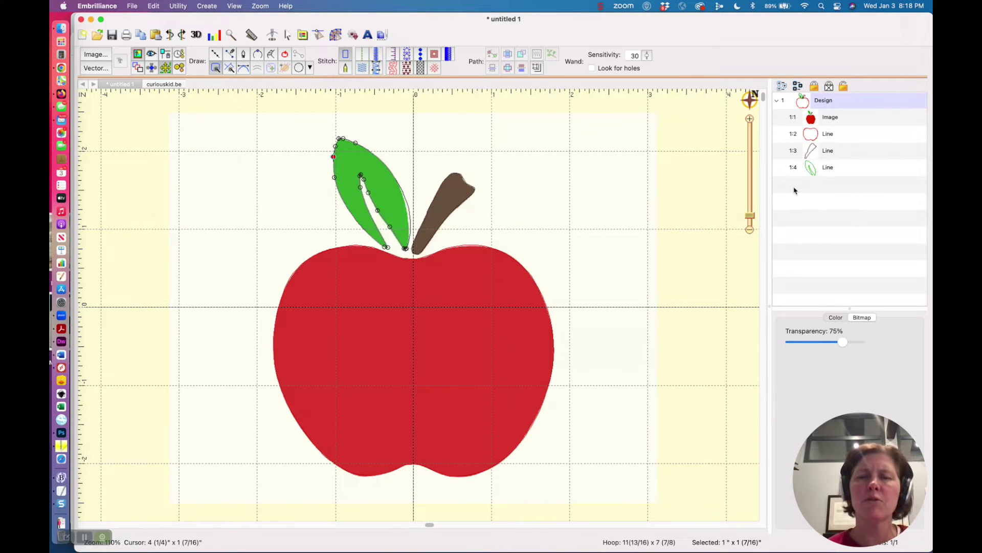
{"action": "left_click", "coordinate": [811, 137]}
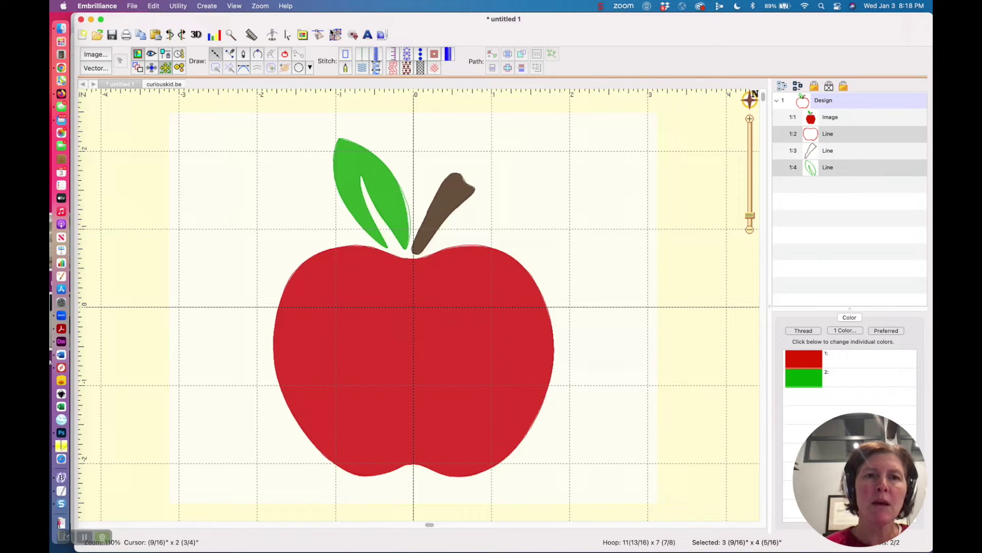
{"action": "left_click", "coordinate": [288, 35]}
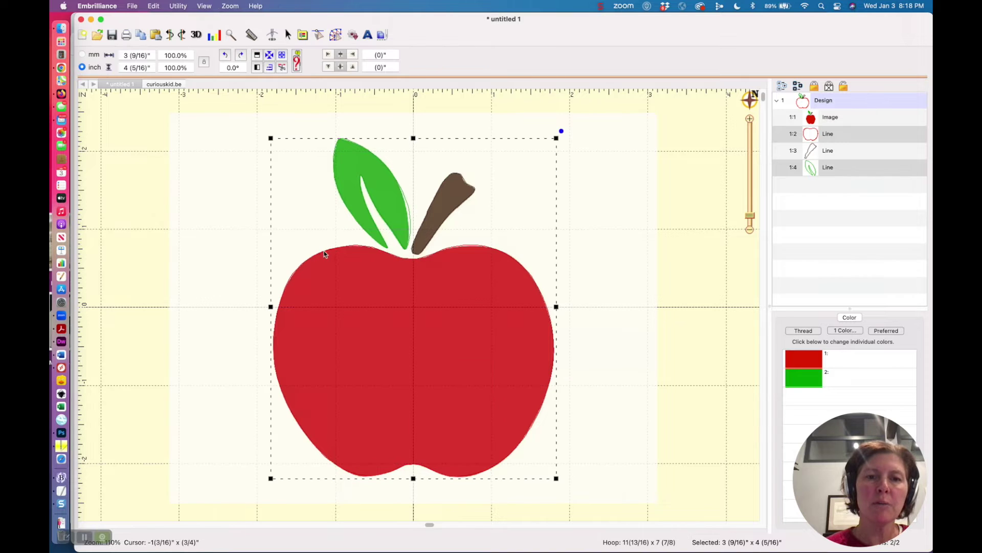
Select the apple body outline and pick a control point on its left edge
{"action": "left_click", "coordinate": [318, 35]}
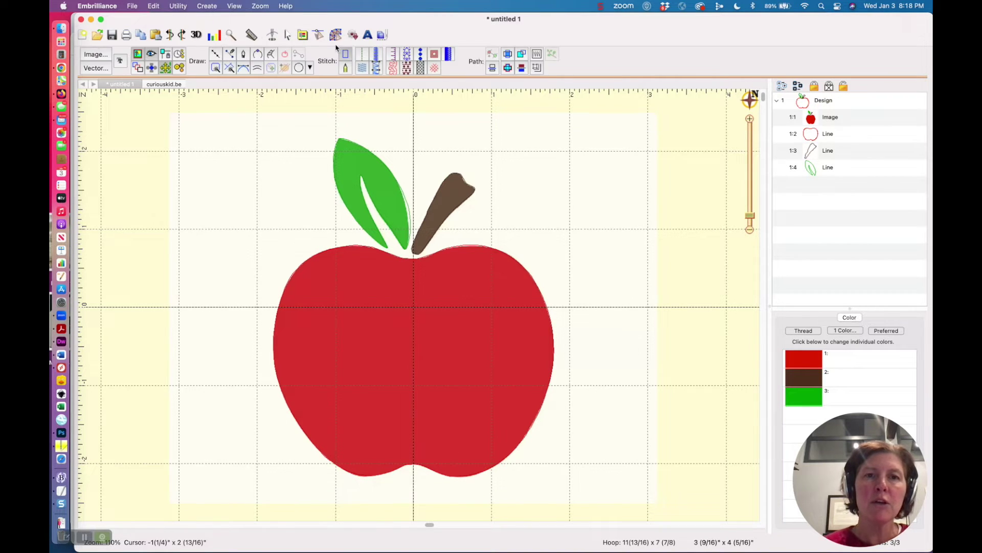
{"action": "left_click", "coordinate": [814, 138]}
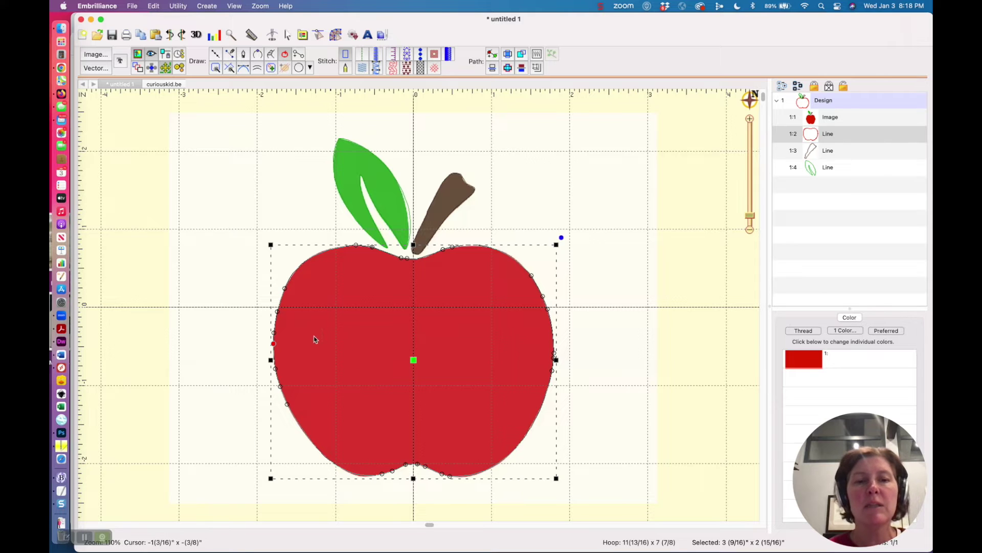
{"action": "left_click", "coordinate": [275, 333]}
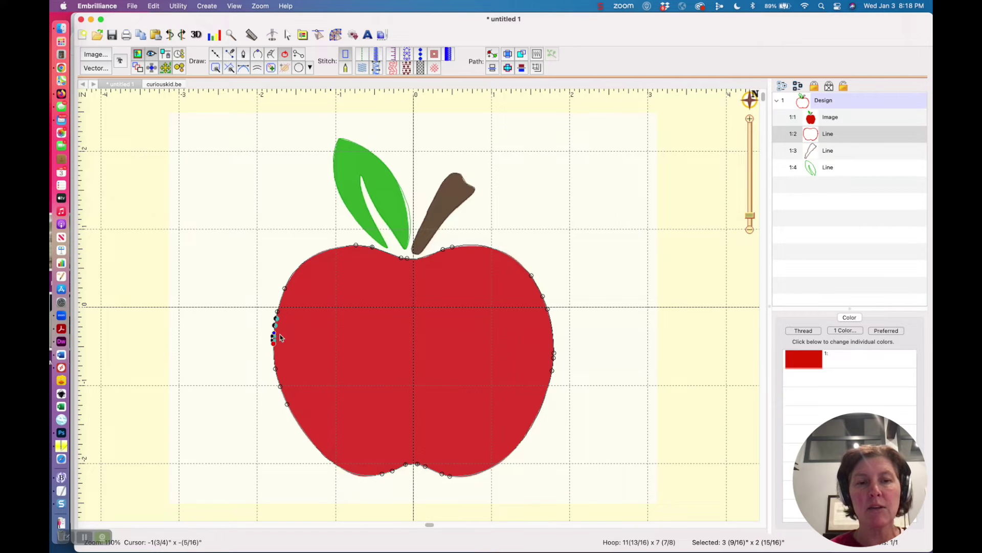
Select control points along the apple outline's left edge down to its bottom centre
{"action": "left_click", "coordinate": [331, 333]}
{"action": "left_click", "coordinate": [283, 392]}
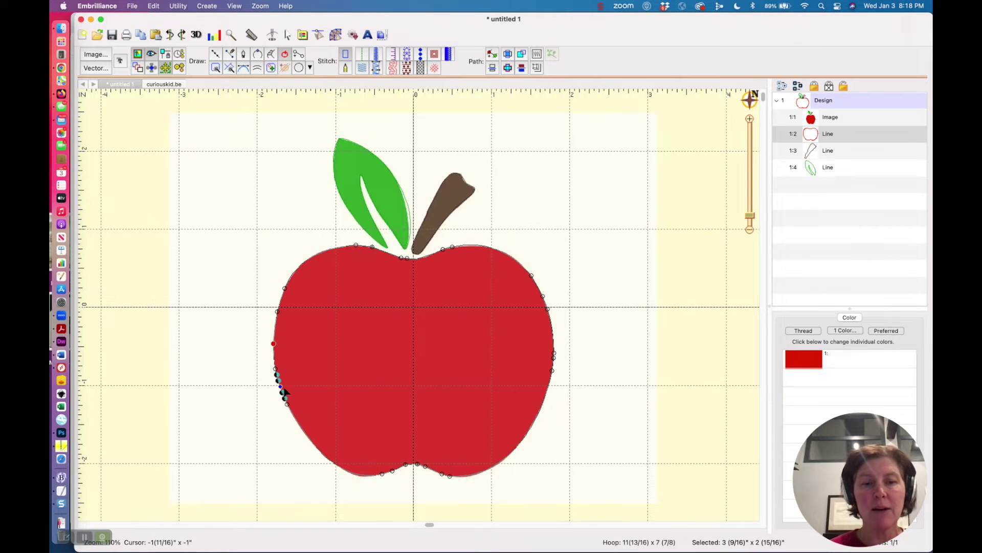
{"action": "left_click", "coordinate": [286, 393]}
{"action": "left_click", "coordinate": [394, 471]}
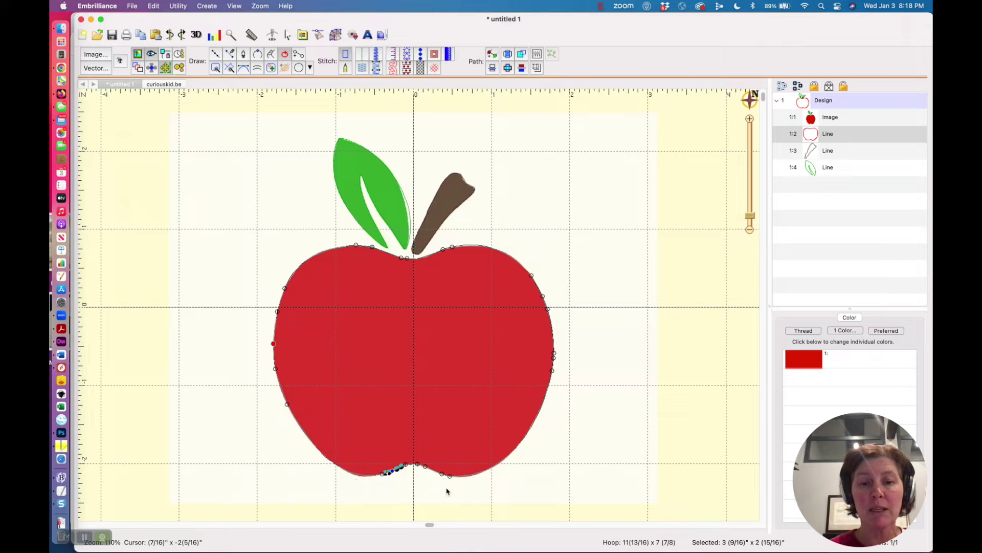
{"action": "left_click", "coordinate": [447, 491]}
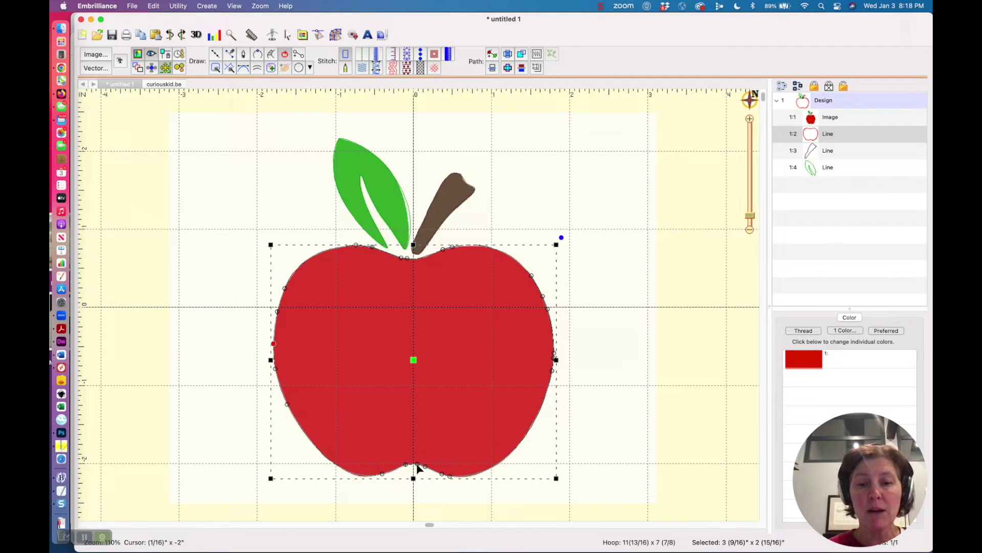
{"action": "left_click", "coordinate": [432, 468]}
{"action": "left_click", "coordinate": [454, 479]}
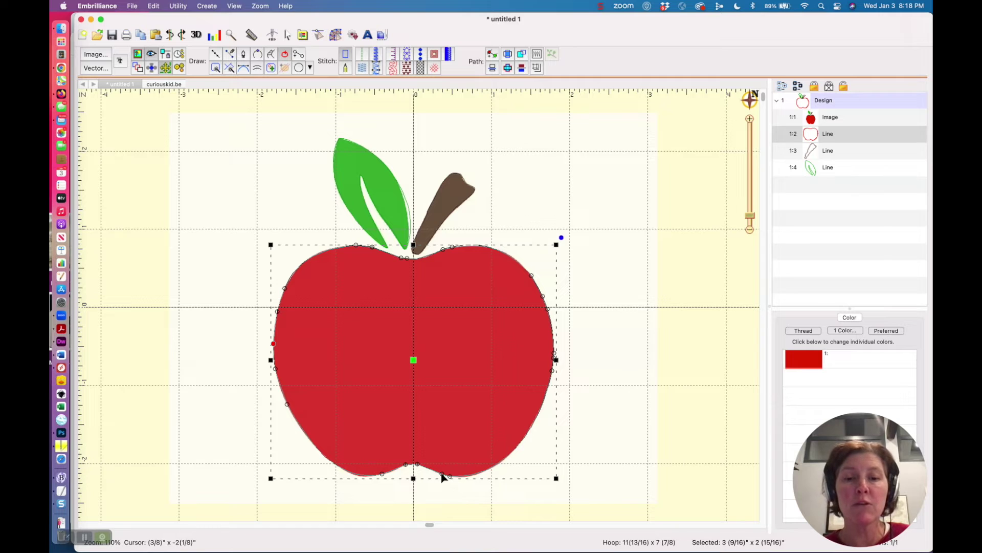
{"action": "left_click", "coordinate": [443, 475]}
{"action": "left_click", "coordinate": [445, 477]}
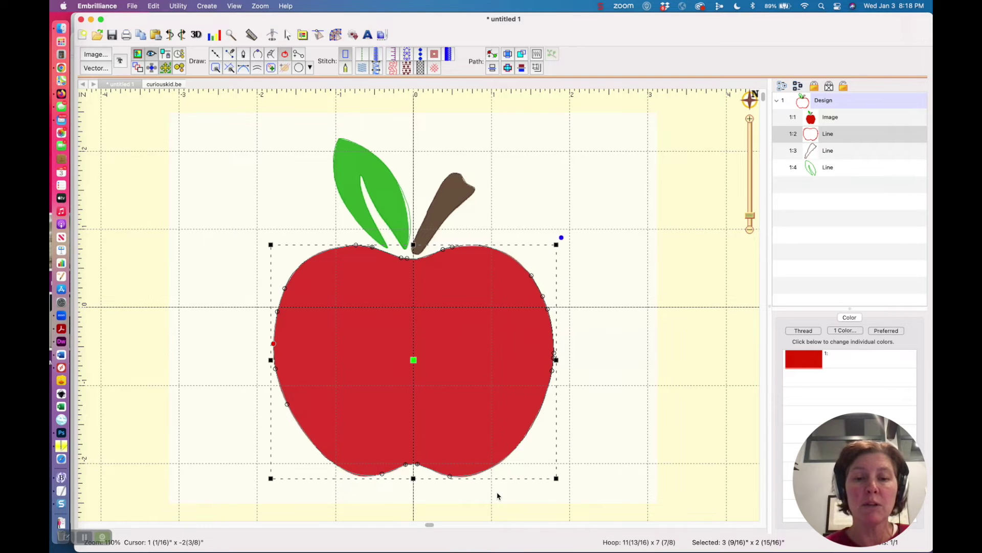
{"action": "left_click", "coordinate": [449, 477]}
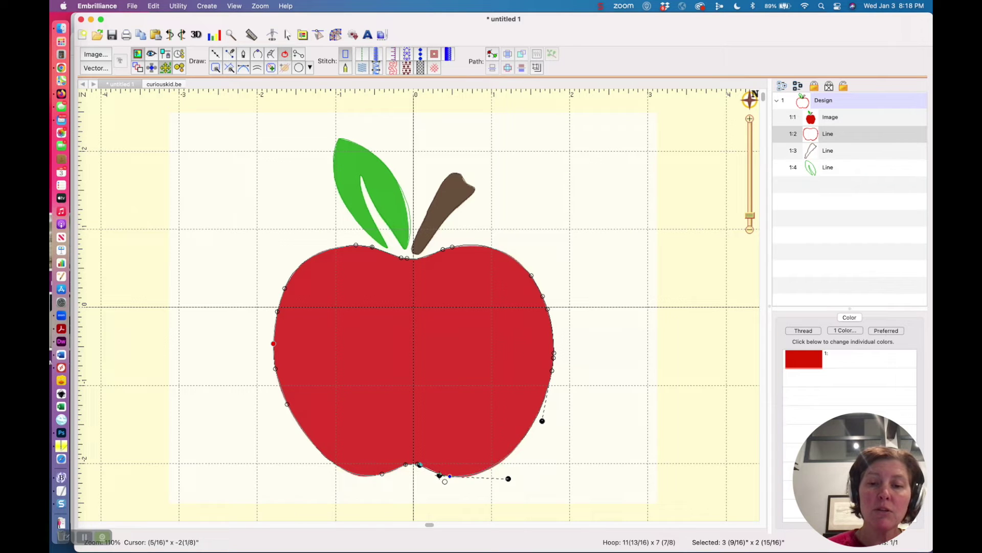
Reshape the apple's bottom curve with a handle drag and undo the right-edge point edits
{"action": "mouse_move", "coordinate": [513, 482]}
{"action": "left_mouse_down"}
{"action": "mouse_move", "coordinate": [524, 483]}
{"action": "mouse_move", "coordinate": [515, 485]}
{"action": "left_mouse_up"}
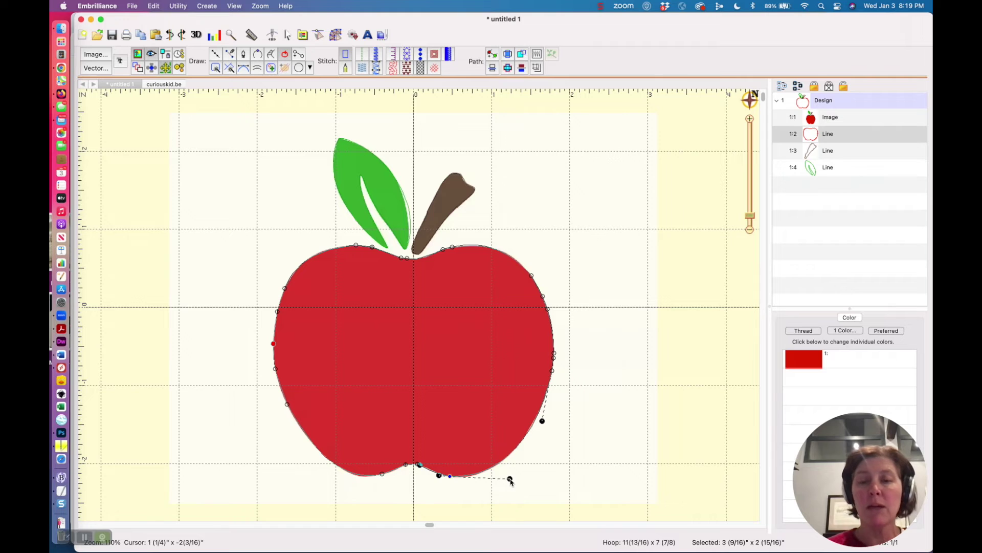
{"action": "left_click", "coordinate": [553, 354]}
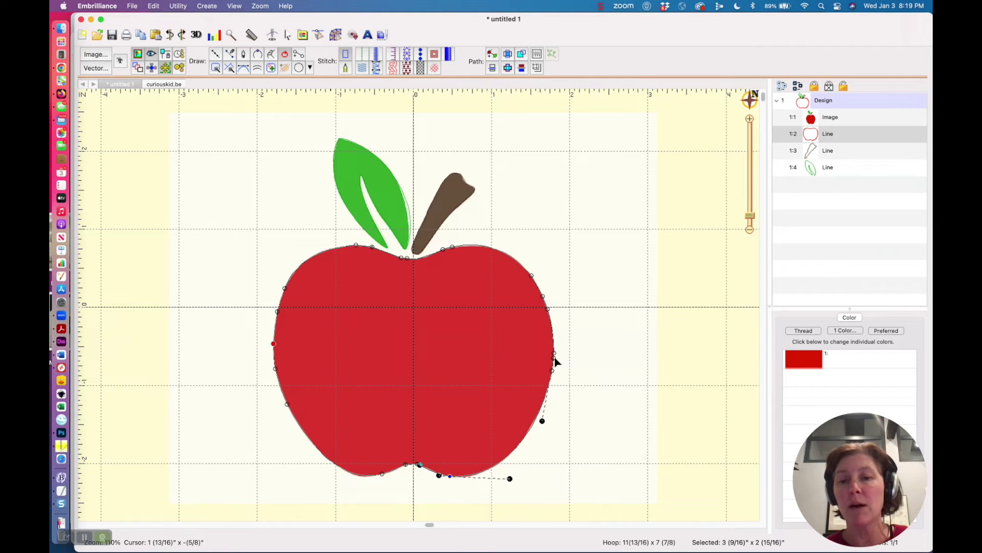
{"action": "key", "text": "super+z"}
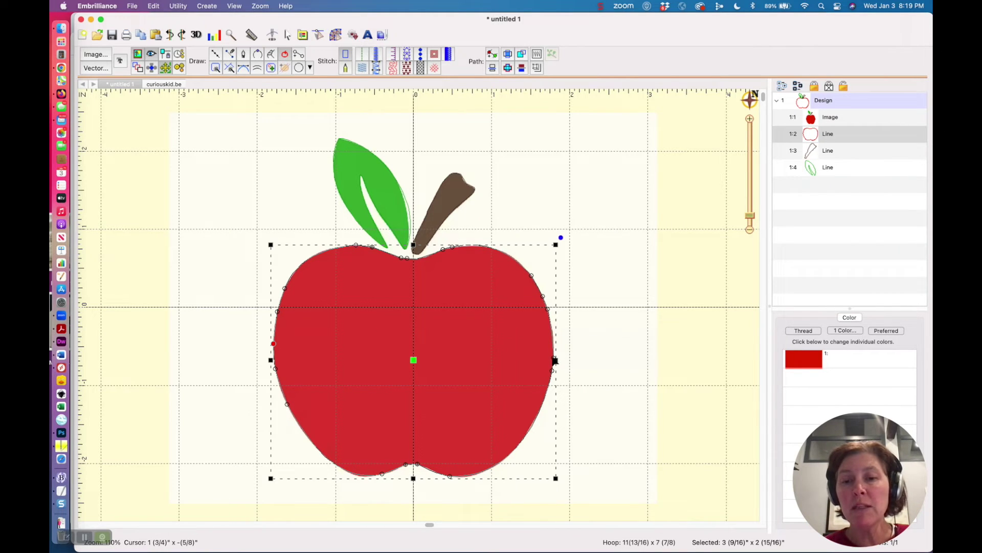
{"action": "key", "text": "super+z"}
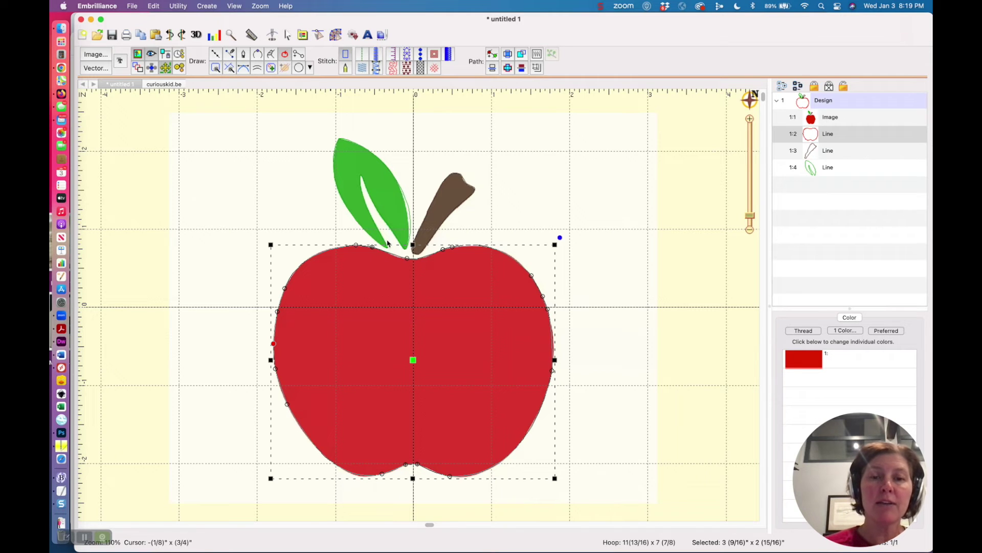
Pull the upper-right node's bezier handle upward to reshape the apple's shoulder
{"action": "left_click", "coordinate": [447, 248]}
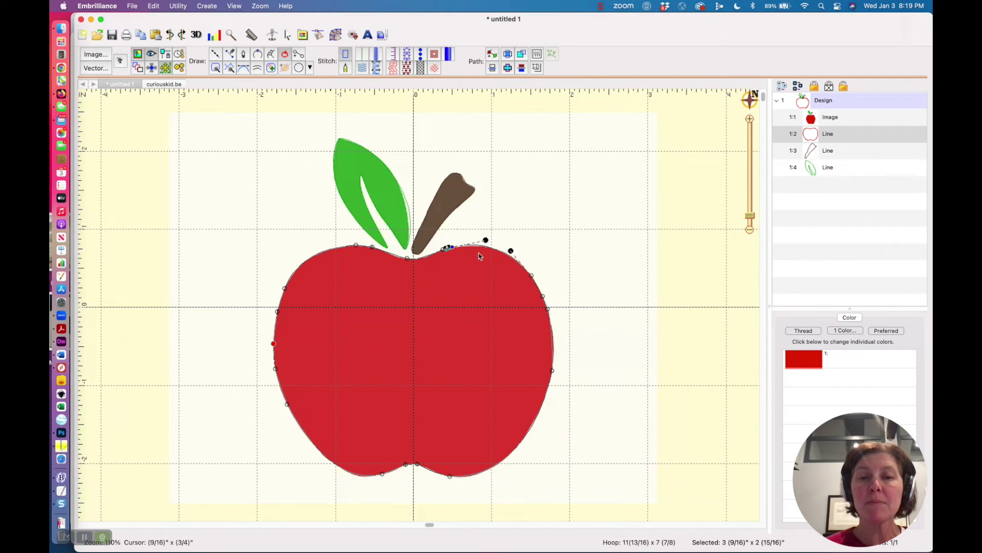
{"action": "left_click", "coordinate": [530, 268]}
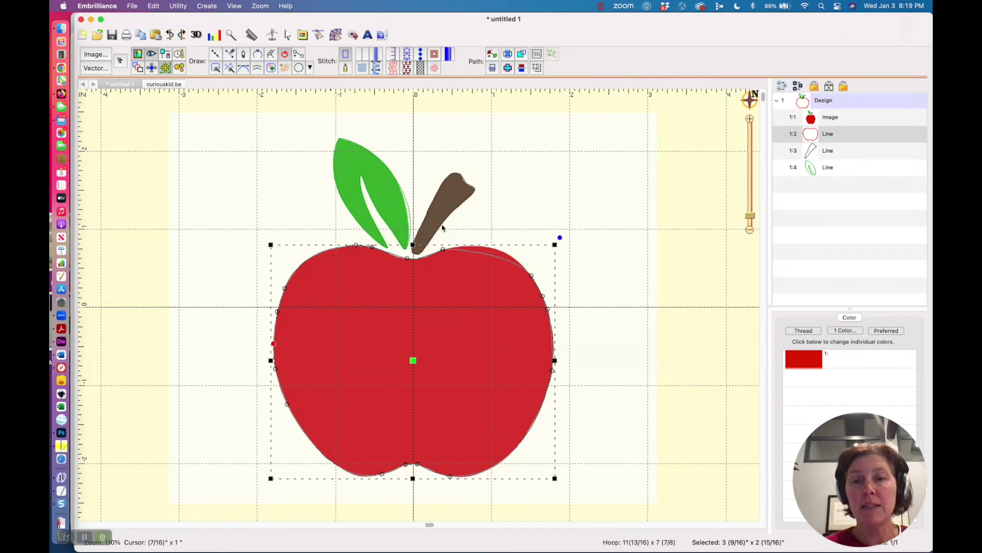
{"action": "left_click", "coordinate": [533, 279]}
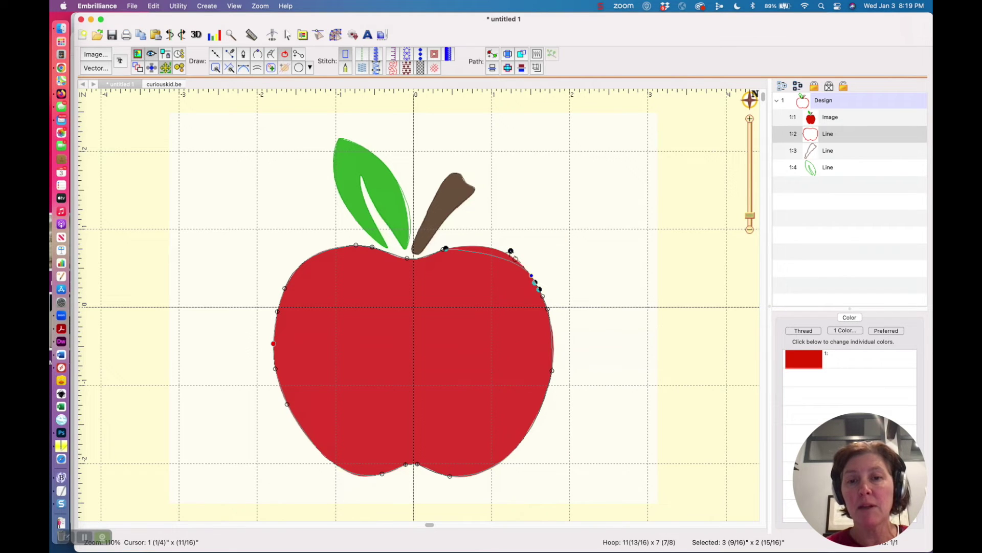
{"action": "left_click_drag", "start_coordinate": [510, 251], "coordinate": [505, 233]}
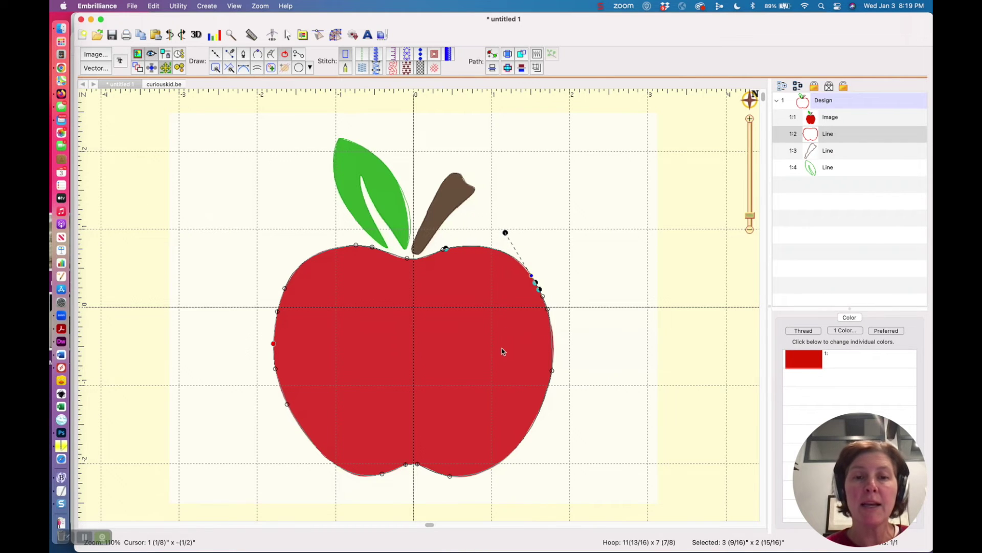
Move the node beside the stem slightly to the right
{"action": "left_click", "coordinate": [434, 254]}
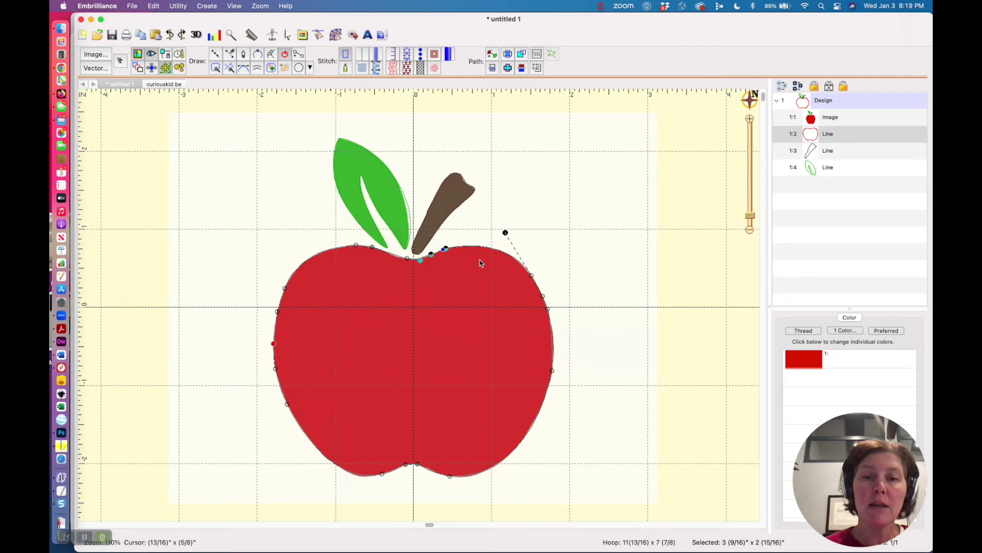
{"action": "left_click", "coordinate": [480, 263]}
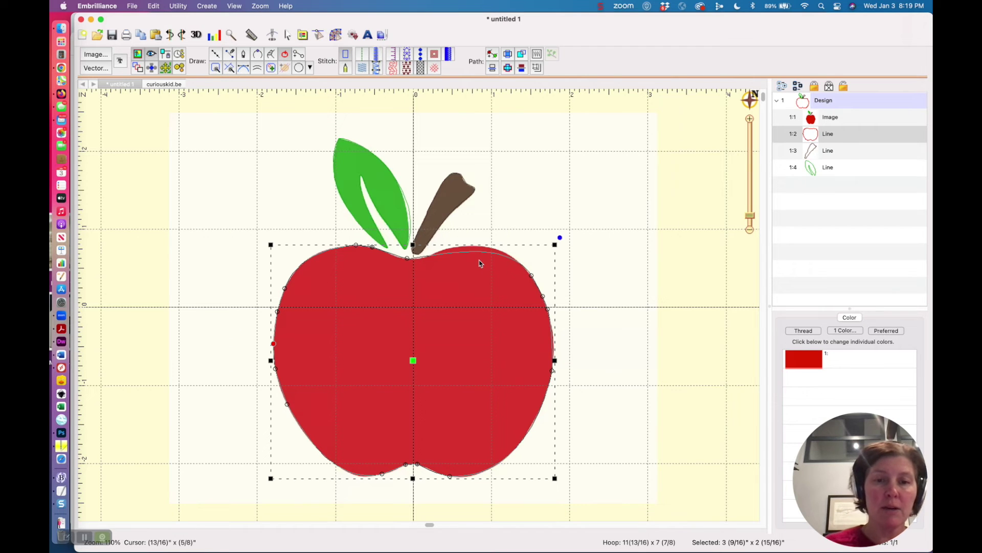
{"action": "left_click", "coordinate": [480, 263]}
{"action": "left_click", "coordinate": [447, 249]}
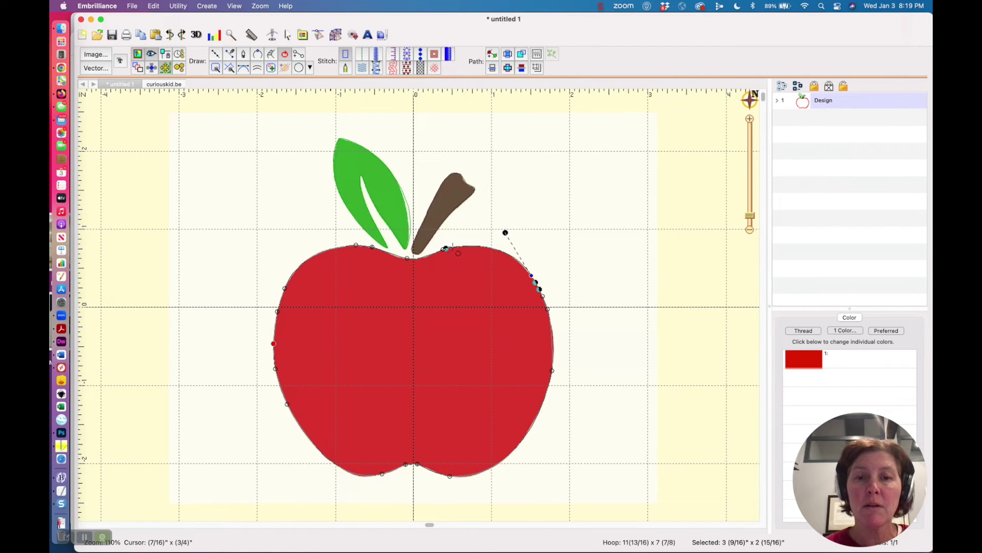
{"action": "left_click_drag", "start_coordinate": [446, 248], "coordinate": [456, 246]}
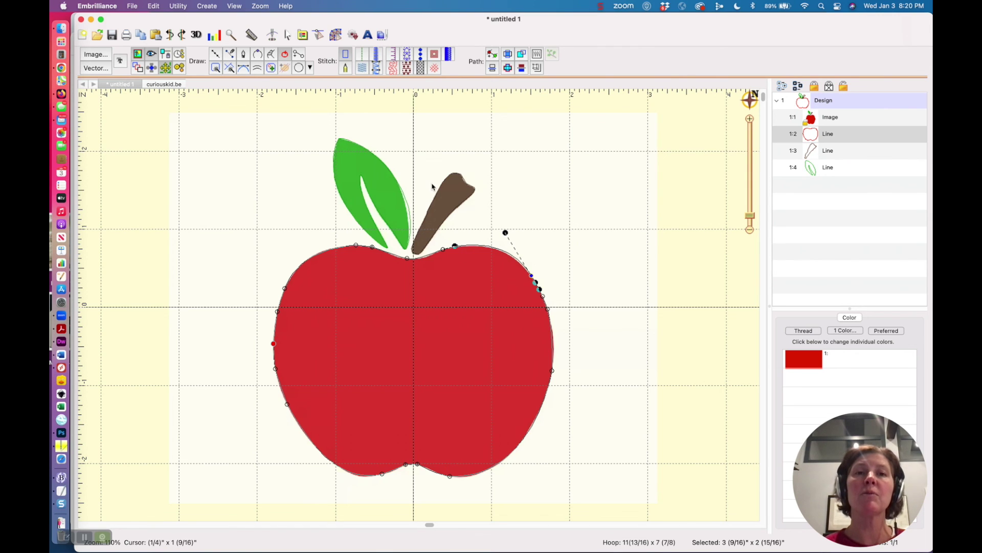
Convert the selected apple body line to a tatami fill with the Fill stitch button
{"action": "left_click", "coordinate": [362, 68]}
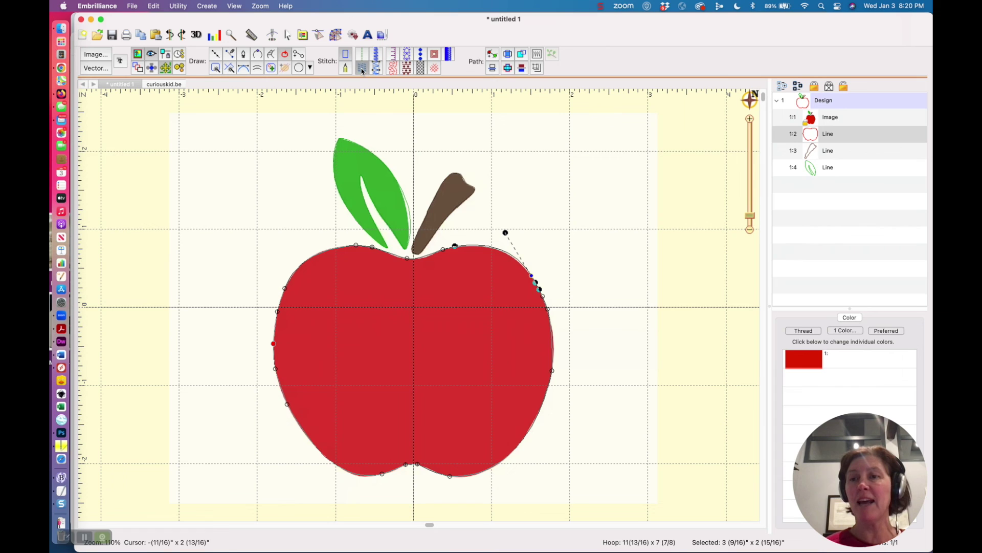